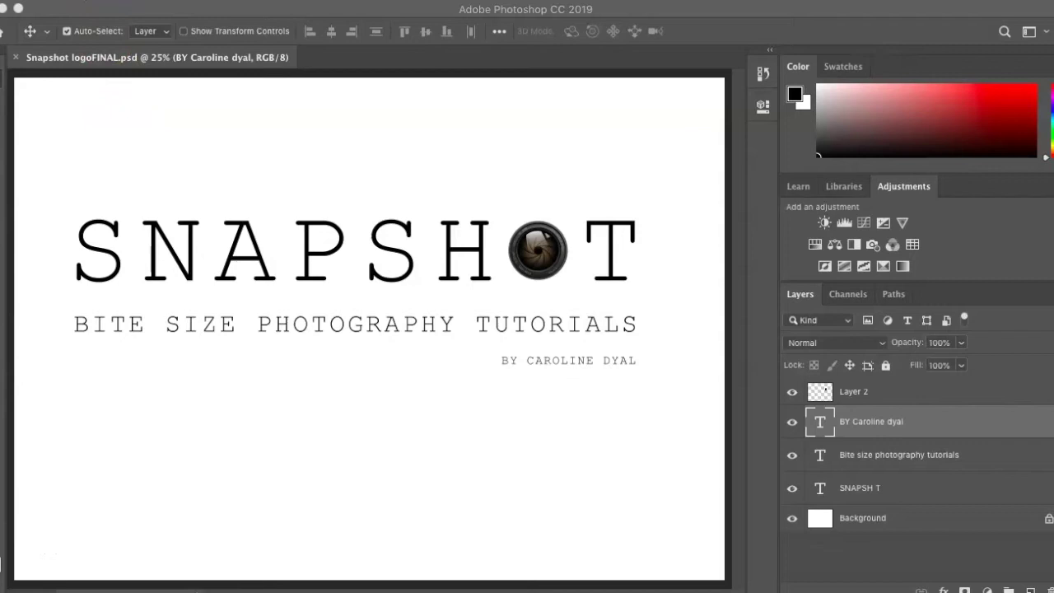
Step: Generate contact sheets from the desktop folder of selected images, in a 4-column by 4-row grid with Rotate For Best Fit
click(124, 0)
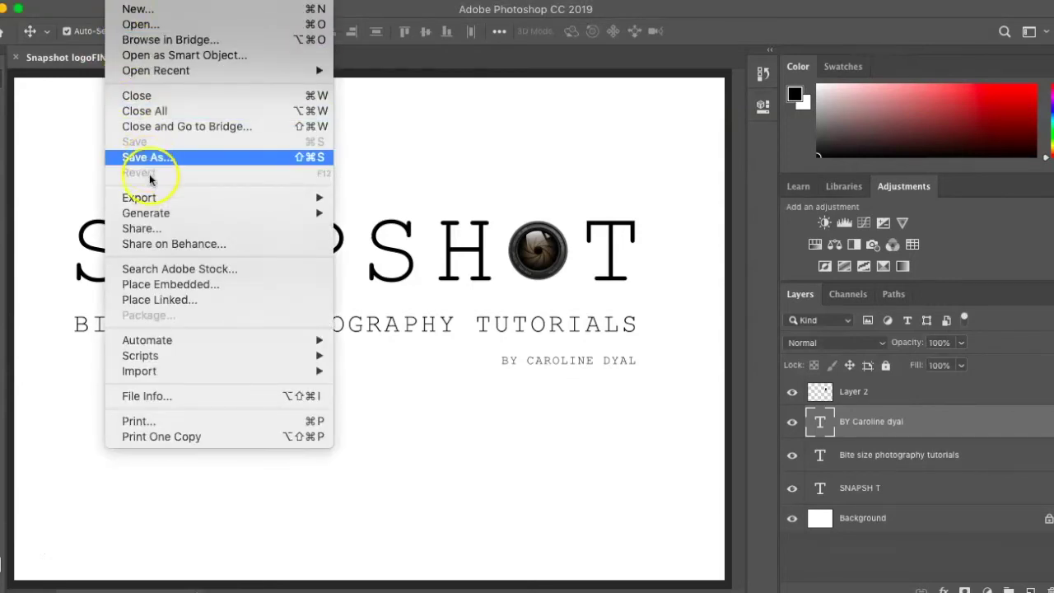
mouse_move(192, 342)
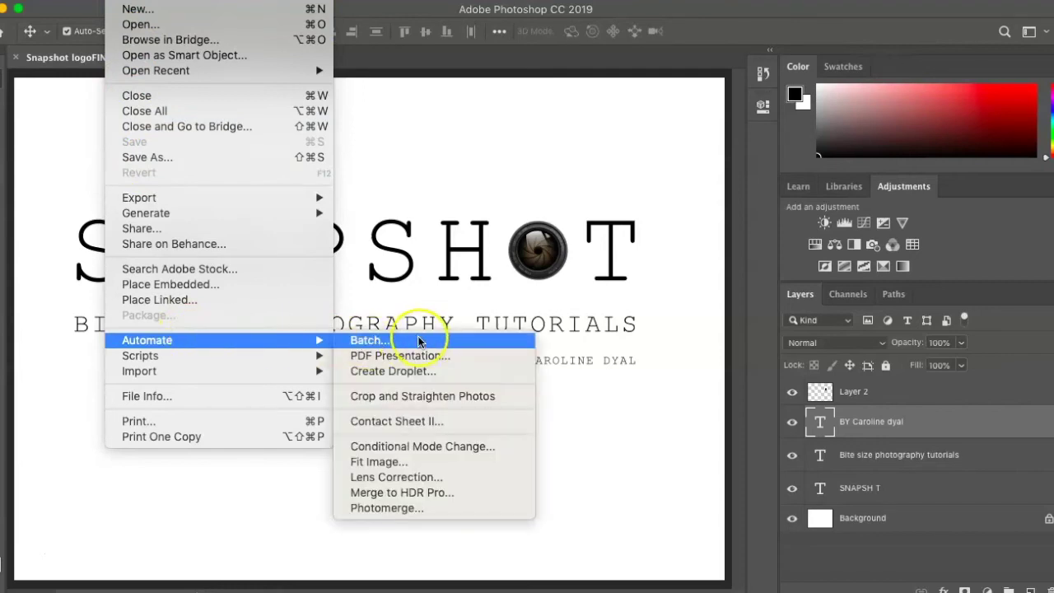
click(402, 424)
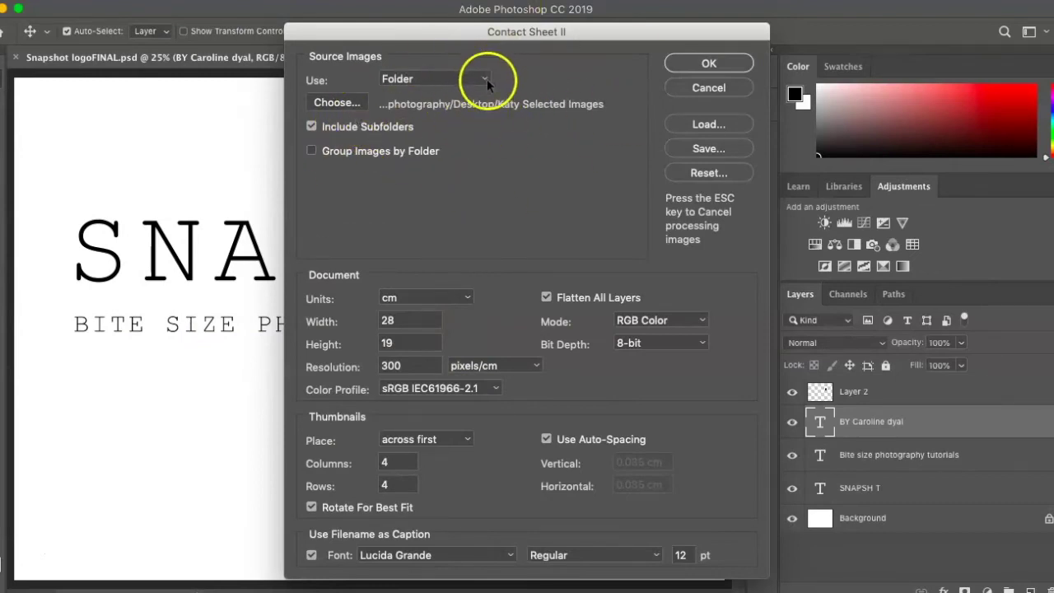
click(329, 102)
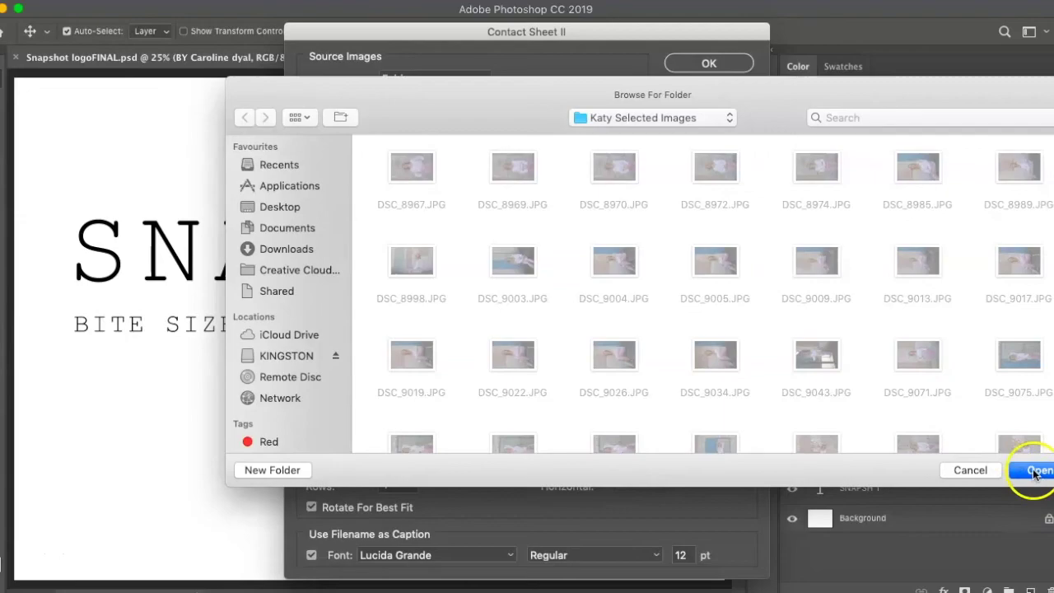
click(1035, 472)
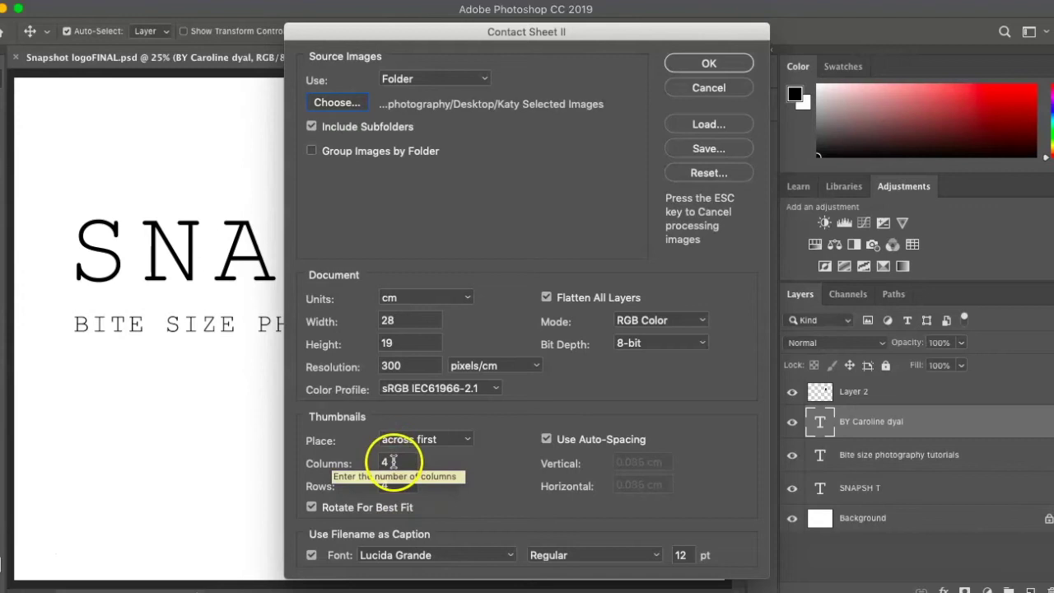
click(312, 507)
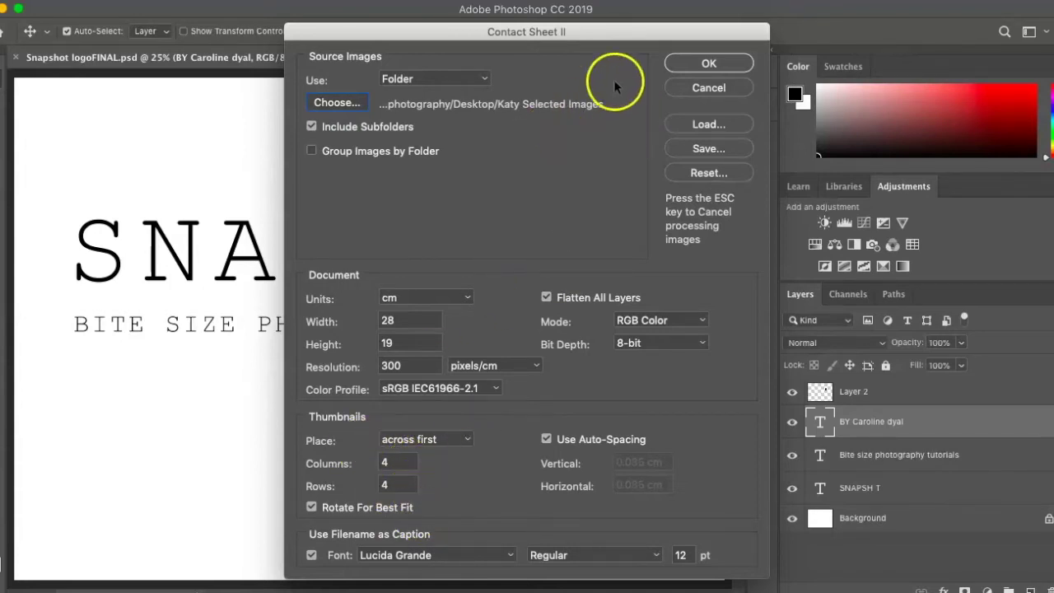
click(706, 62)
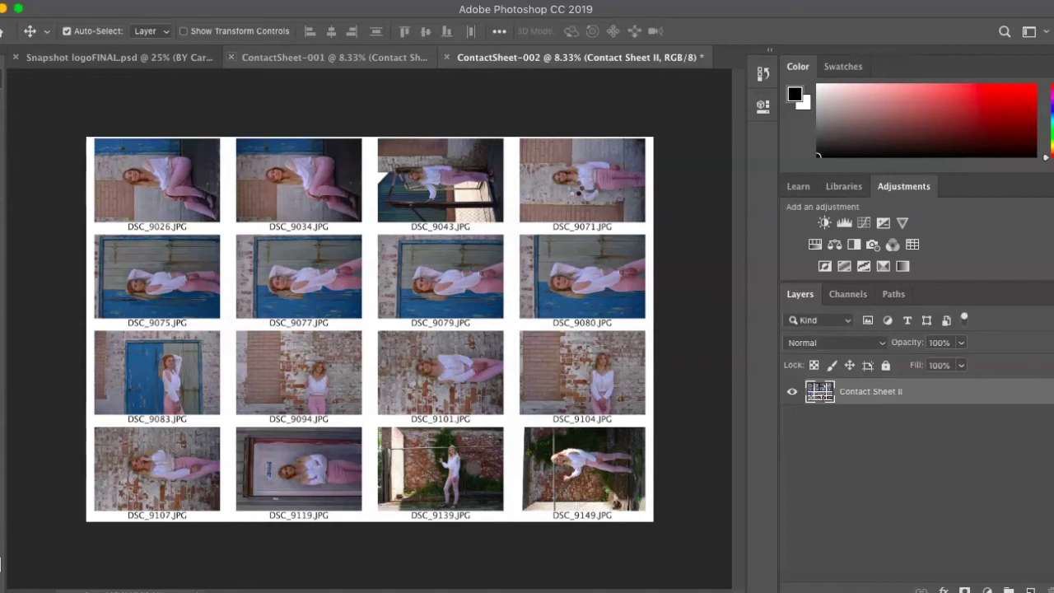
Step: Set the resolution of ContactSheet-002 to 300 pixels/inch
click(350, 64)
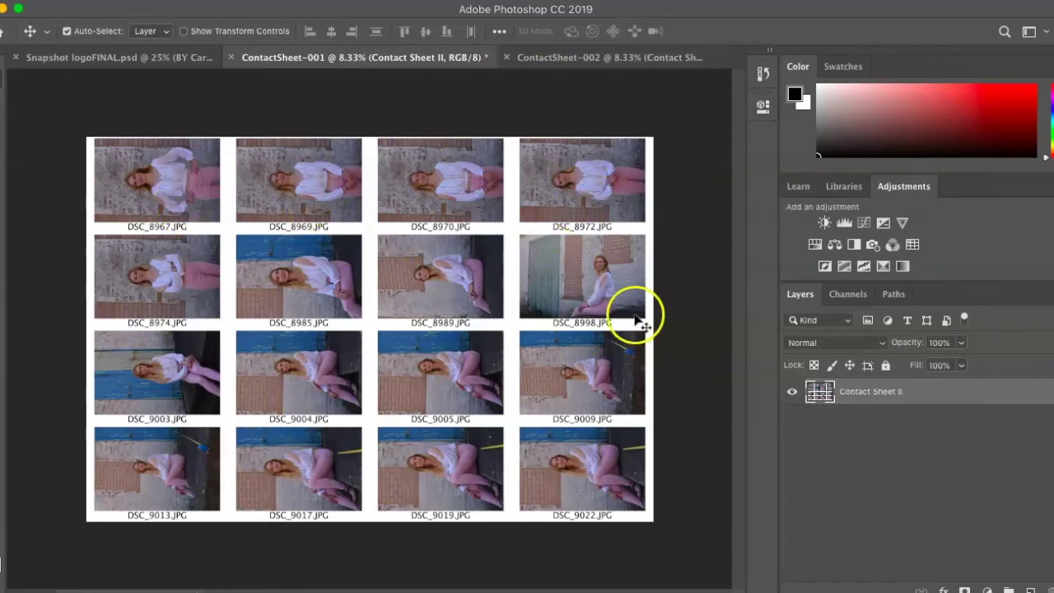
click(539, 59)
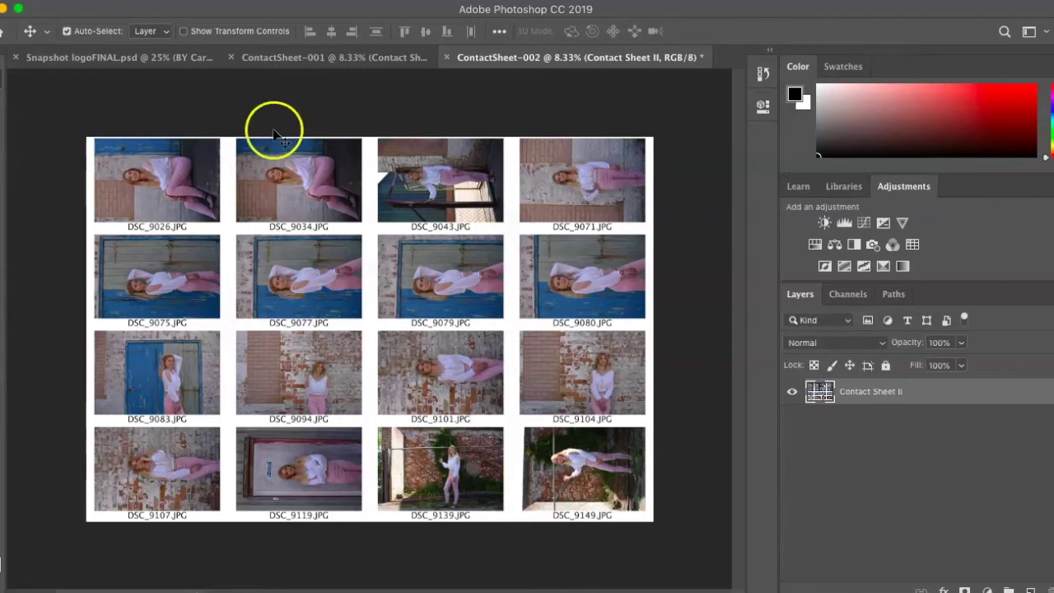
click(185, 0)
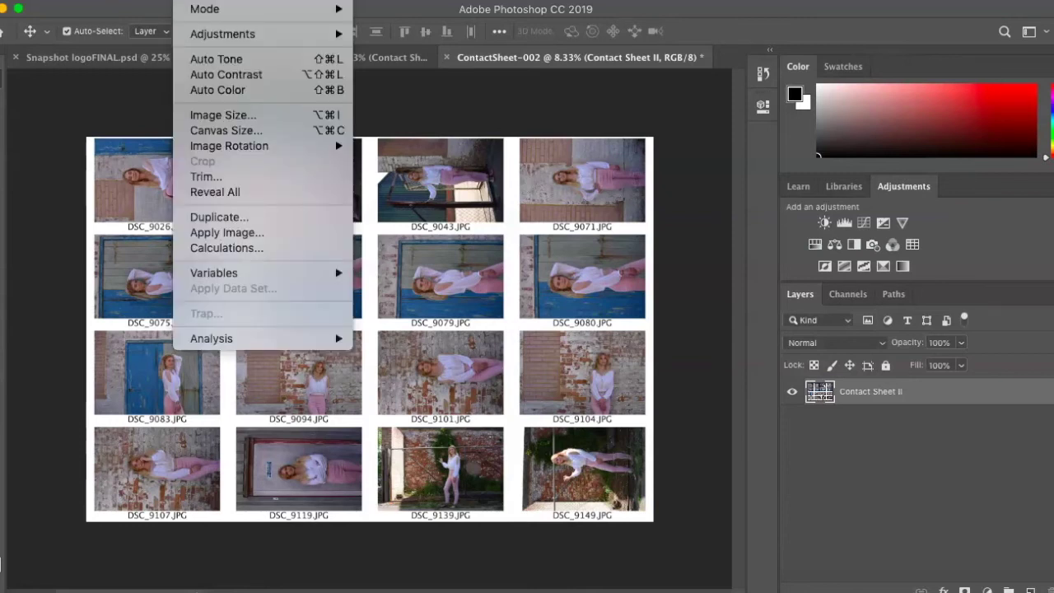
click(198, 114)
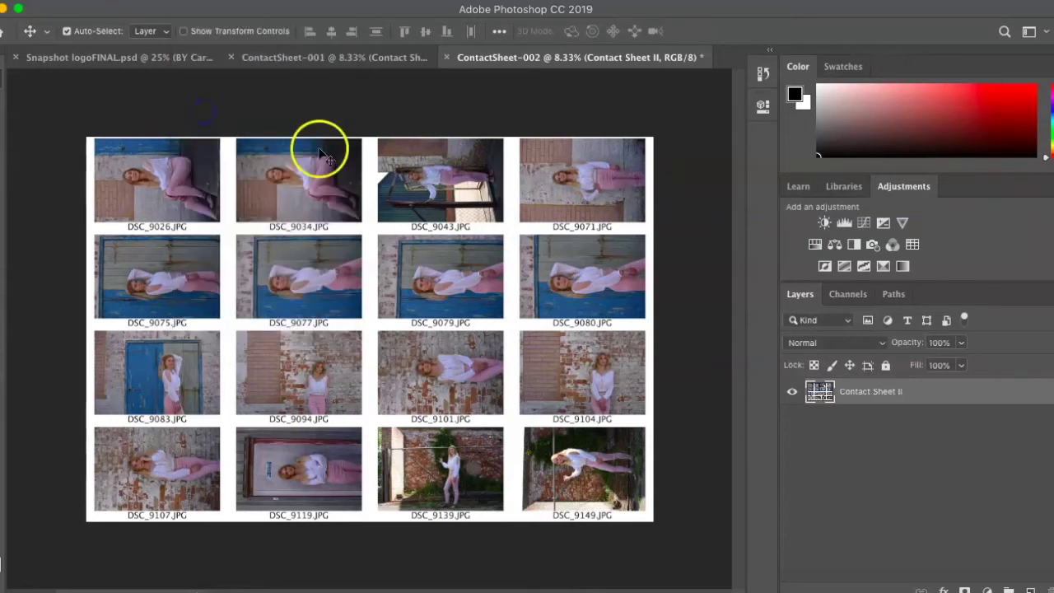
drag(702, 405, 664, 406)
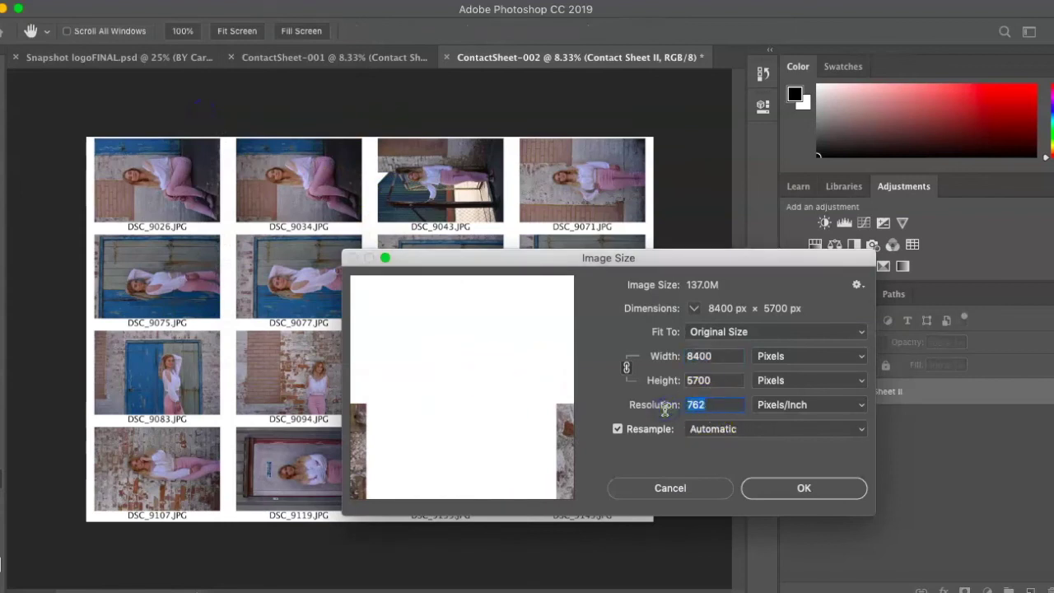
text(30)
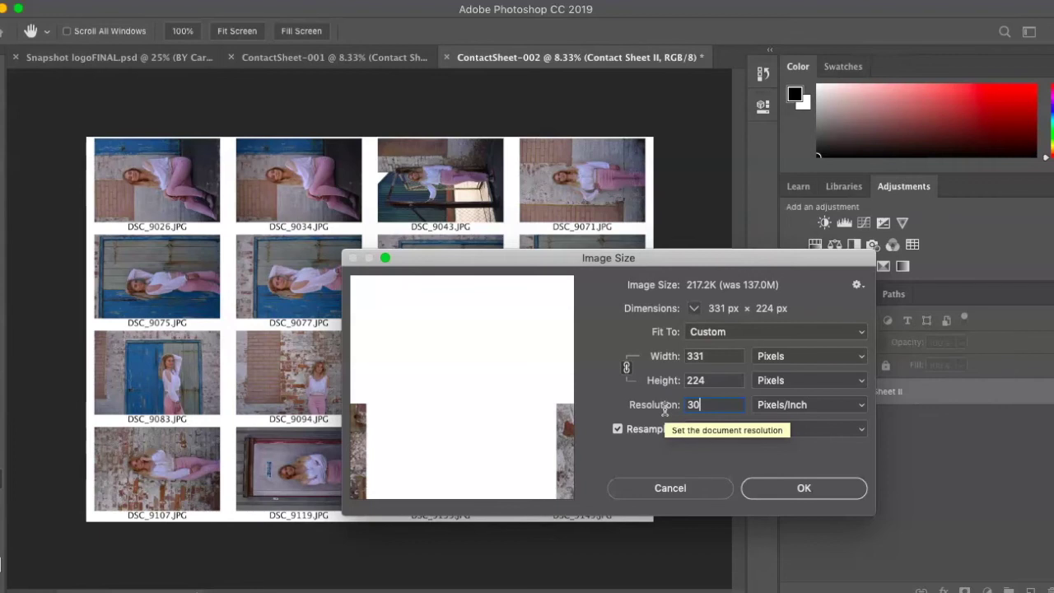
text(0)
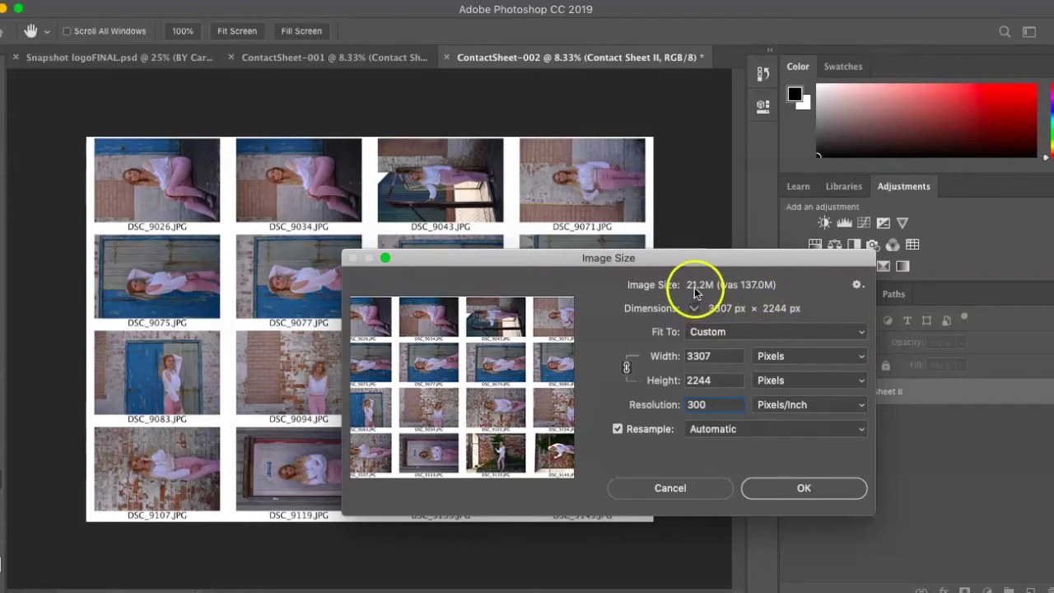
click(770, 488)
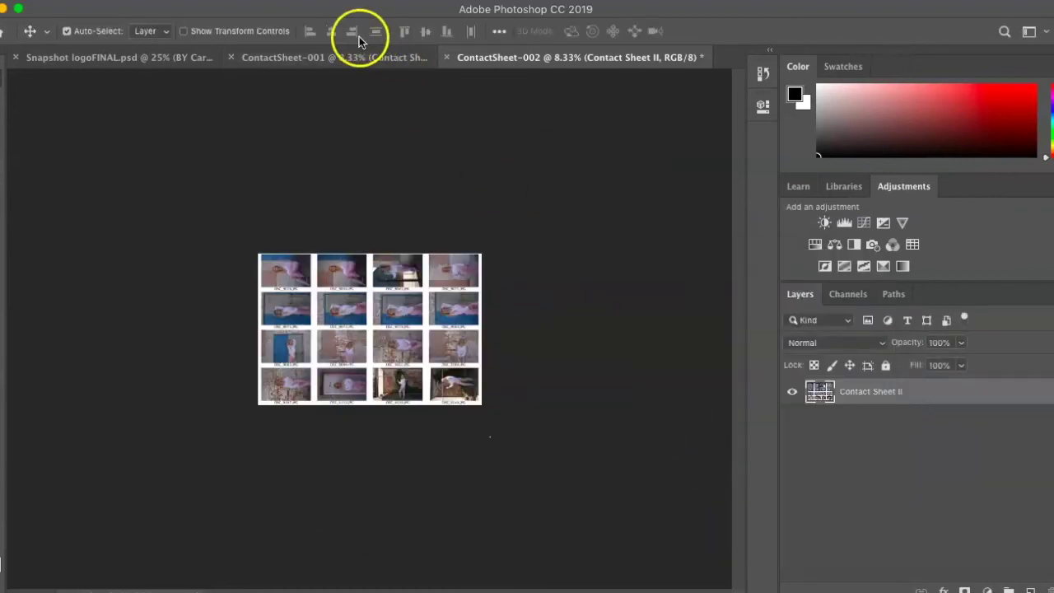
Step: Set the resolution of ContactSheet-001 to 300 pixels/inch
click(358, 64)
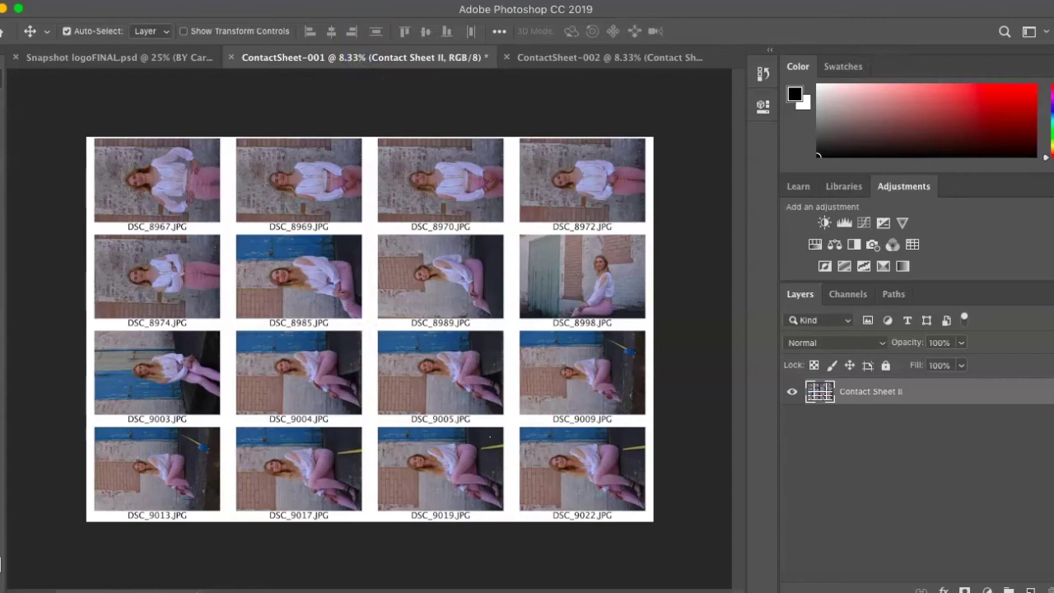
click(195, 1)
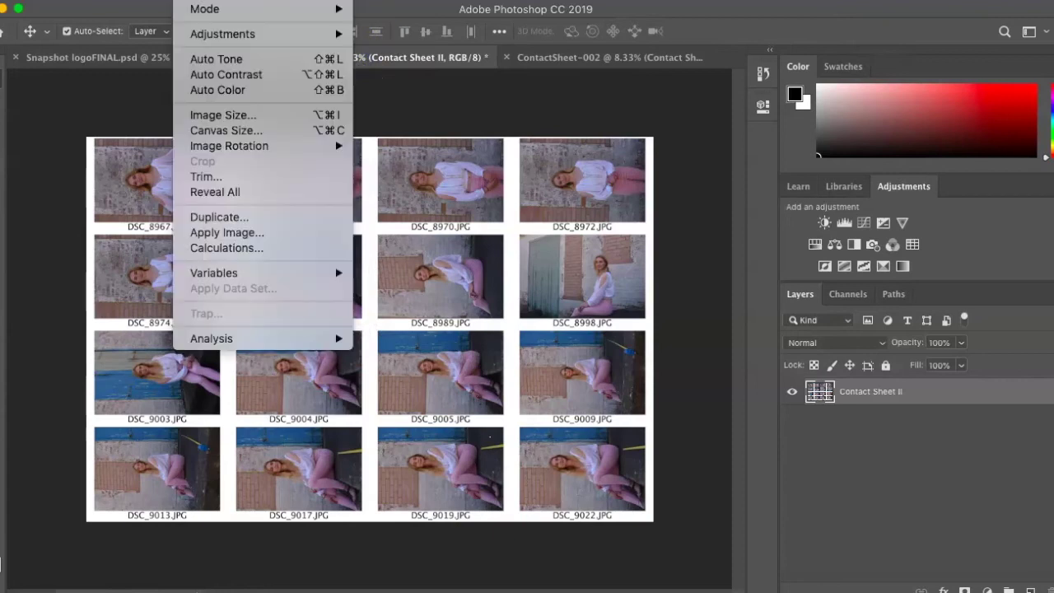
click(222, 116)
click(706, 404)
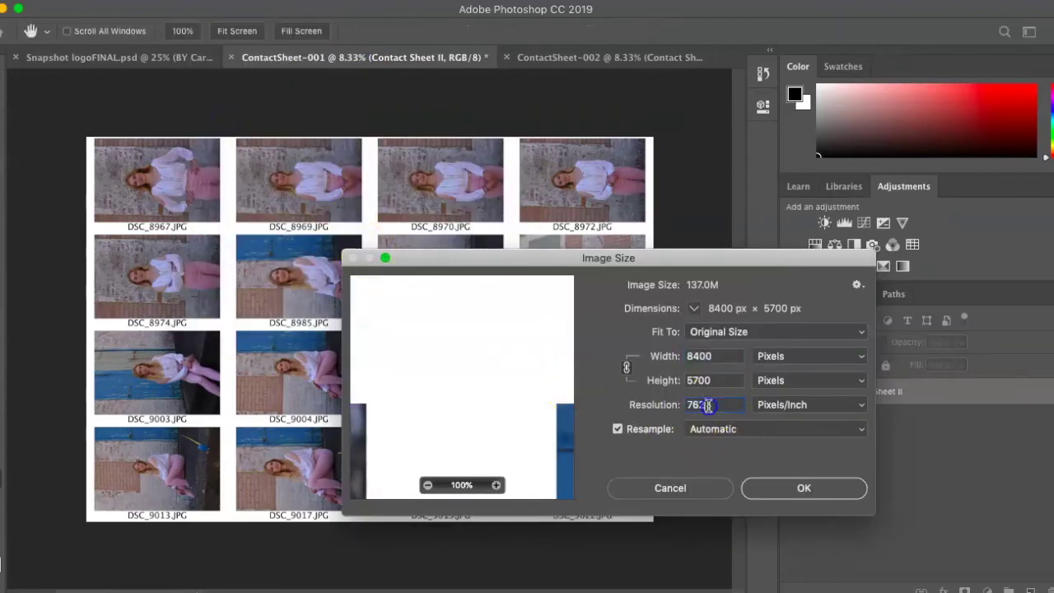
drag(706, 404, 663, 403)
text(300)
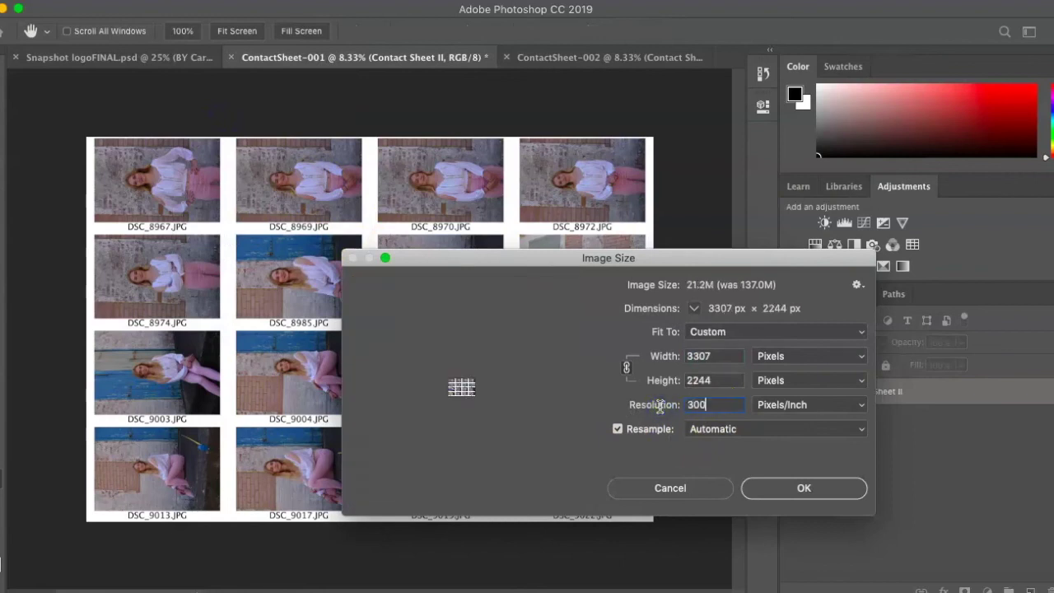
click(794, 487)
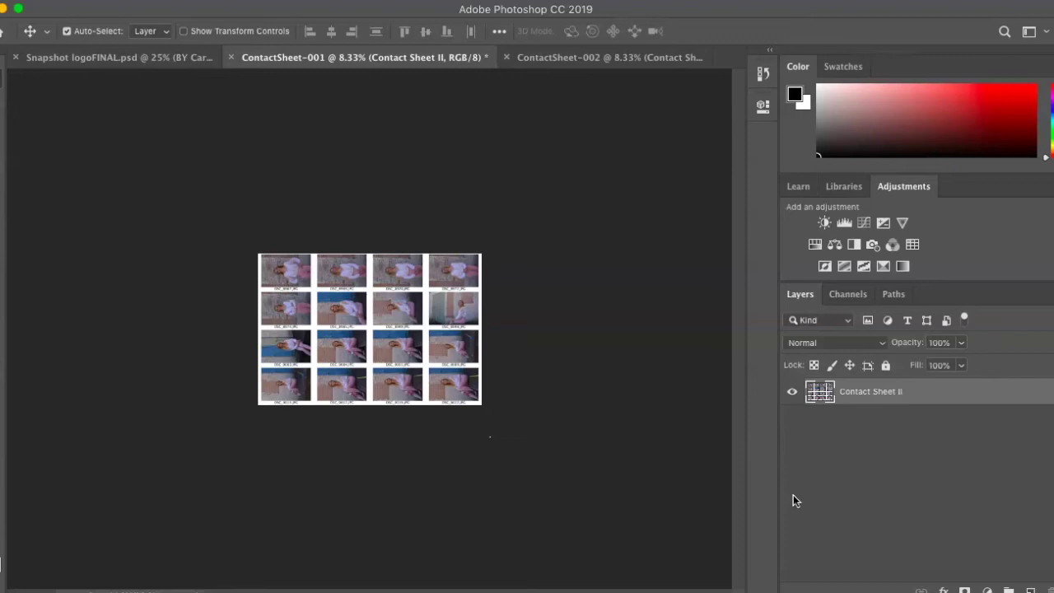
Step: Save ContactSheet-001 to the Desktop as a JPEG, named with the model's first name followed by "contact sheet 1"
click(120, 1)
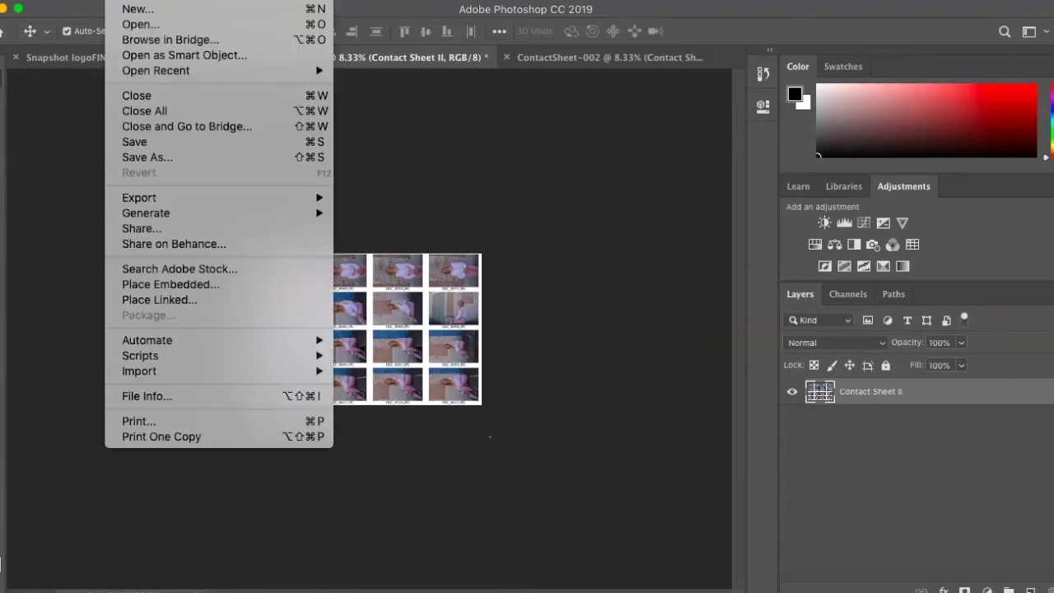
click(152, 157)
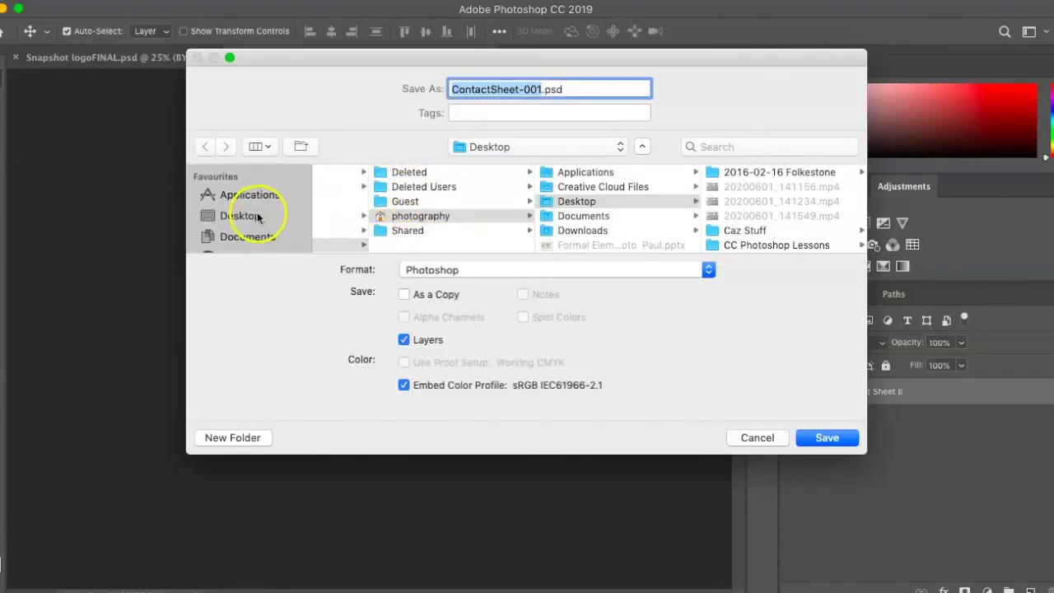
click(254, 216)
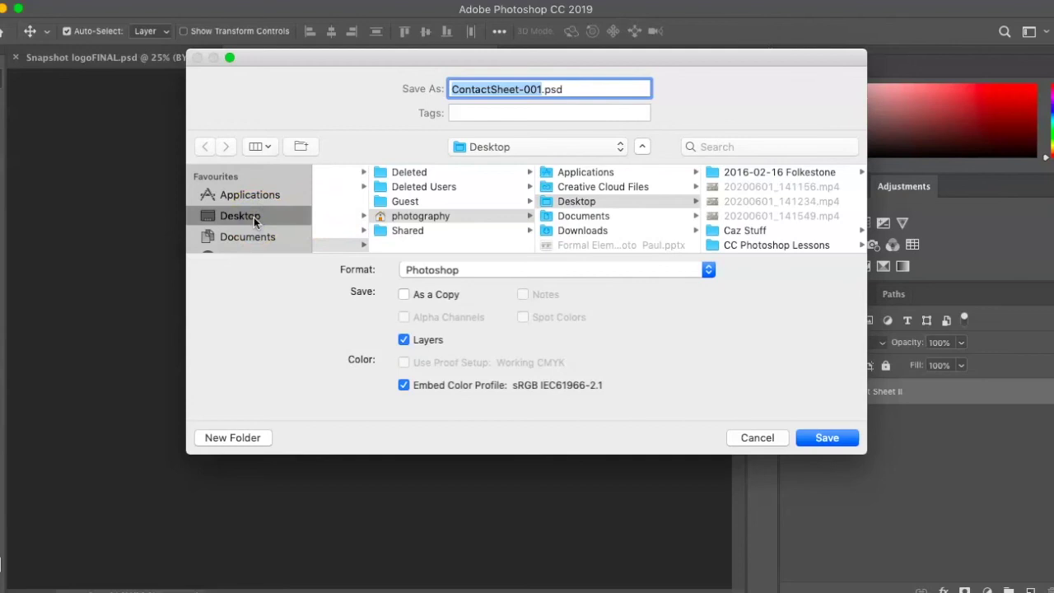
click(253, 218)
click(705, 271)
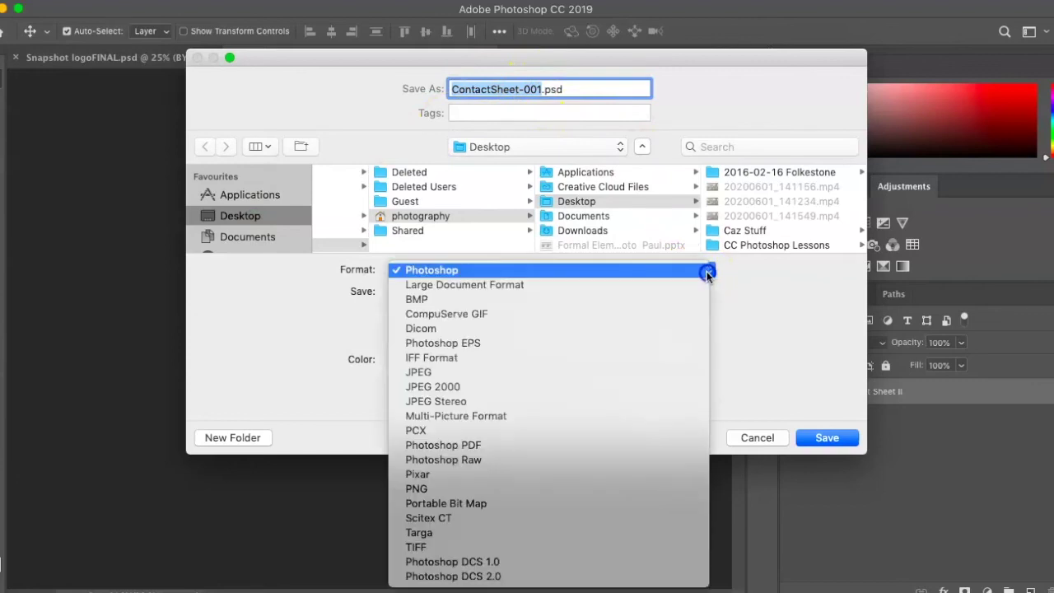
click(593, 372)
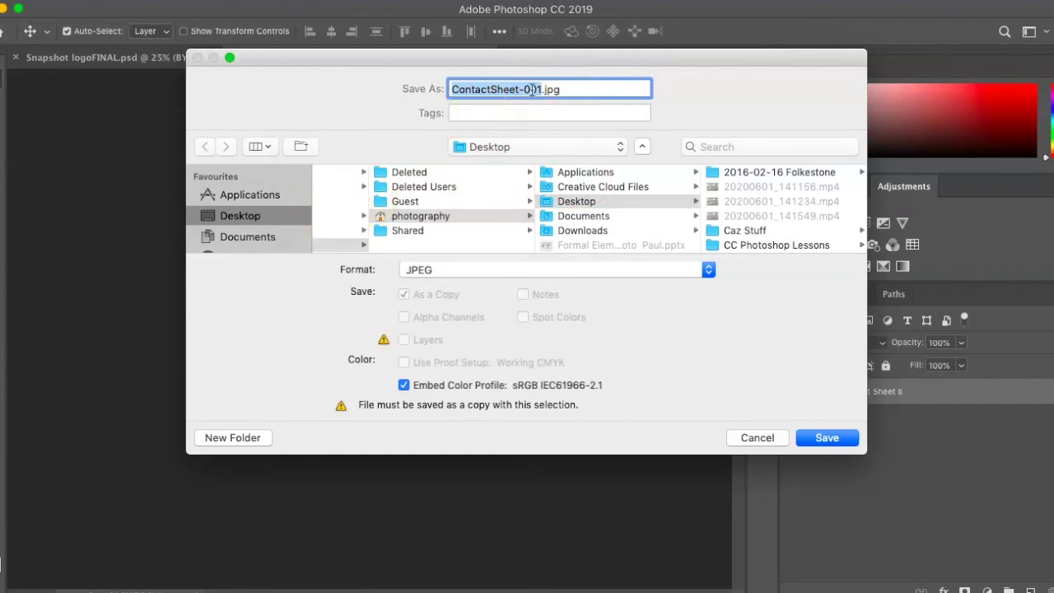
text(Katy )
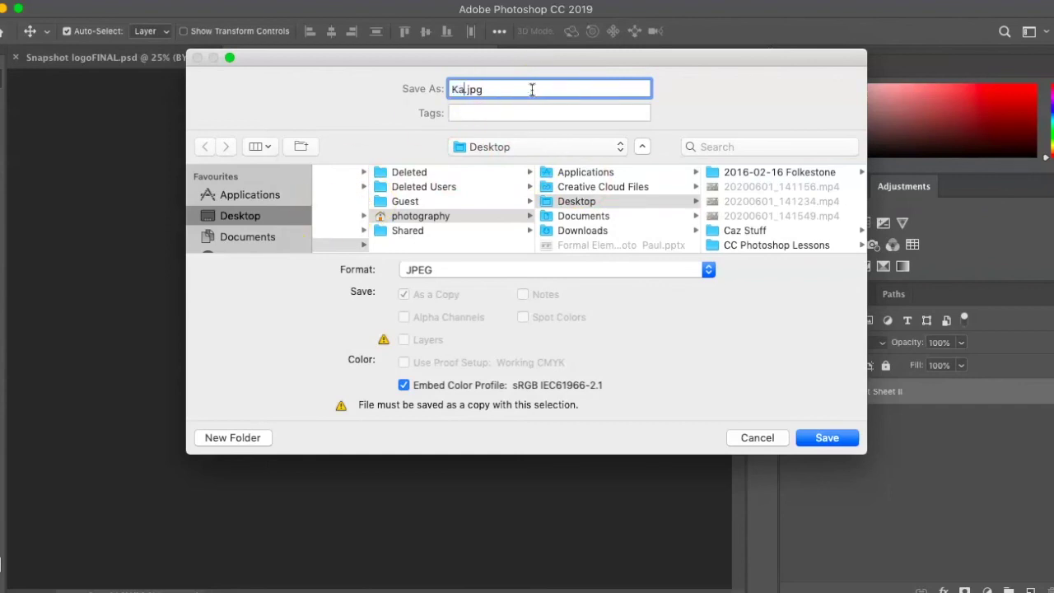
text(contact sheet 1)
click(595, 90)
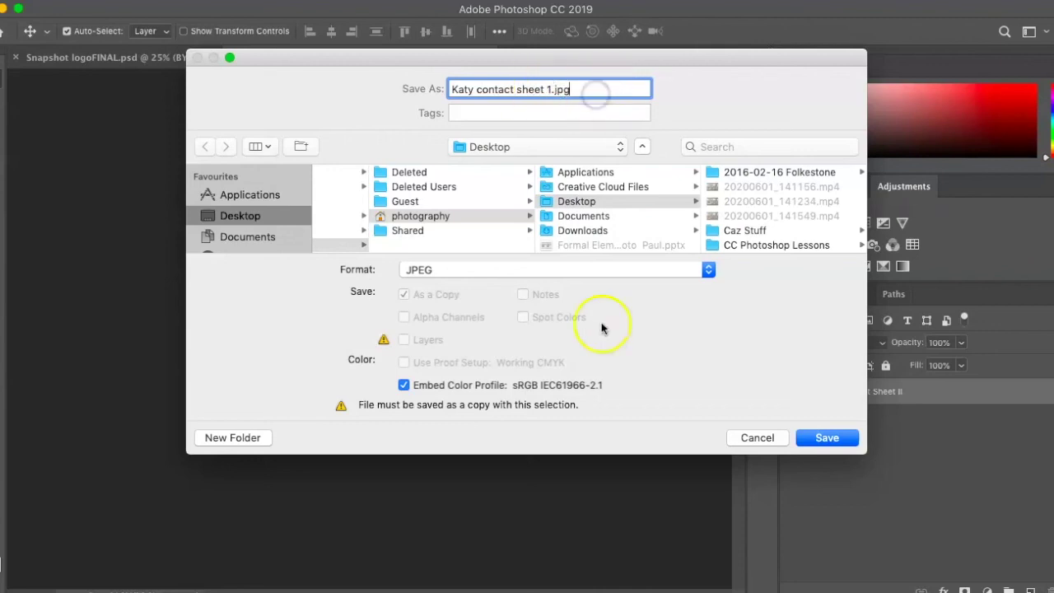
click(827, 437)
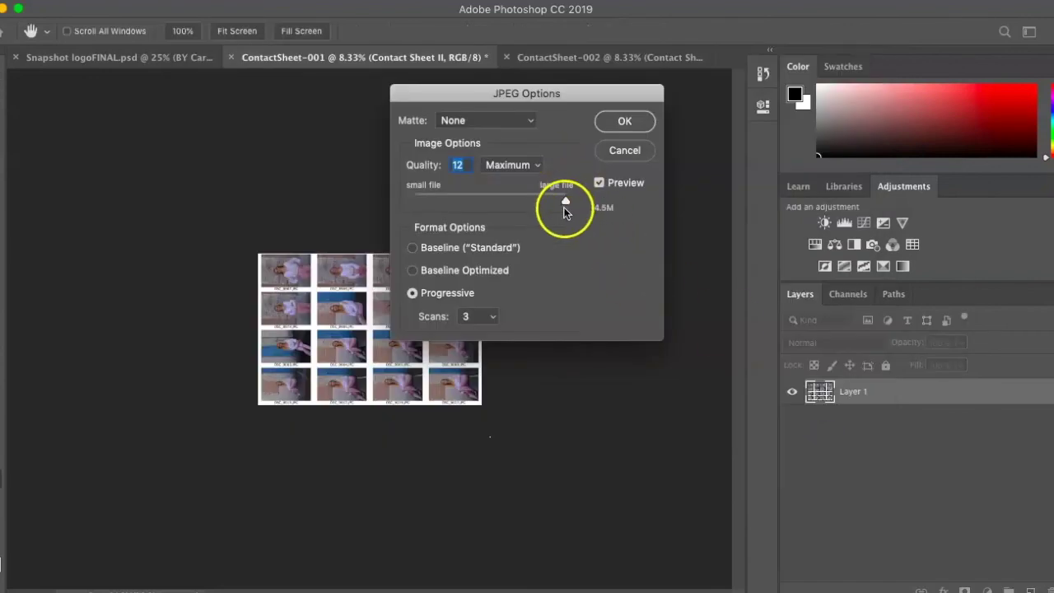
Step: Set the JPEG quality to 12 (Maximum) and finish saving the first contact sheet
drag(564, 204, 535, 204)
drag(536, 205, 579, 210)
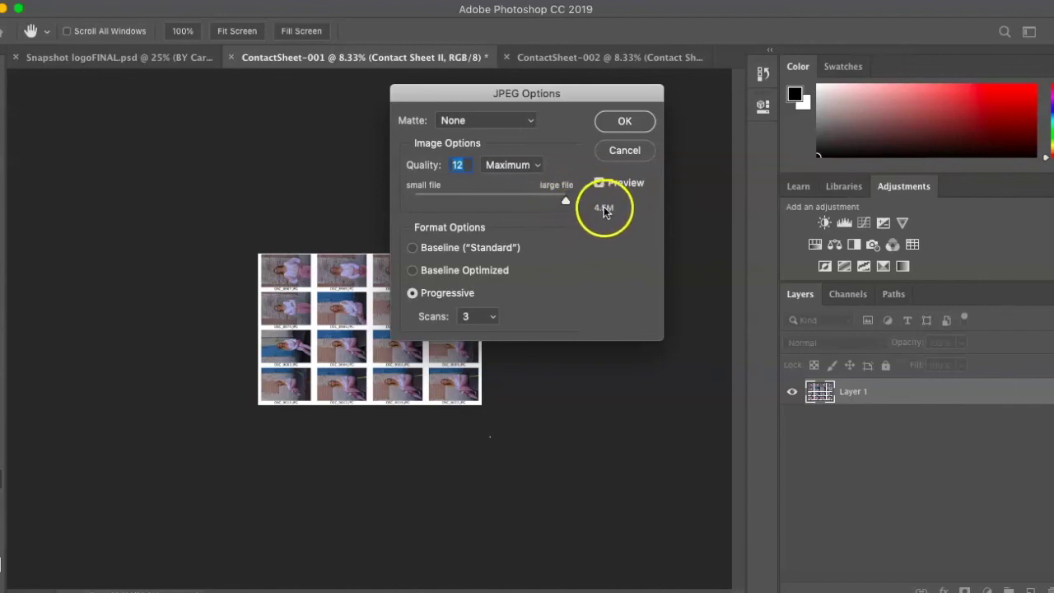
click(623, 124)
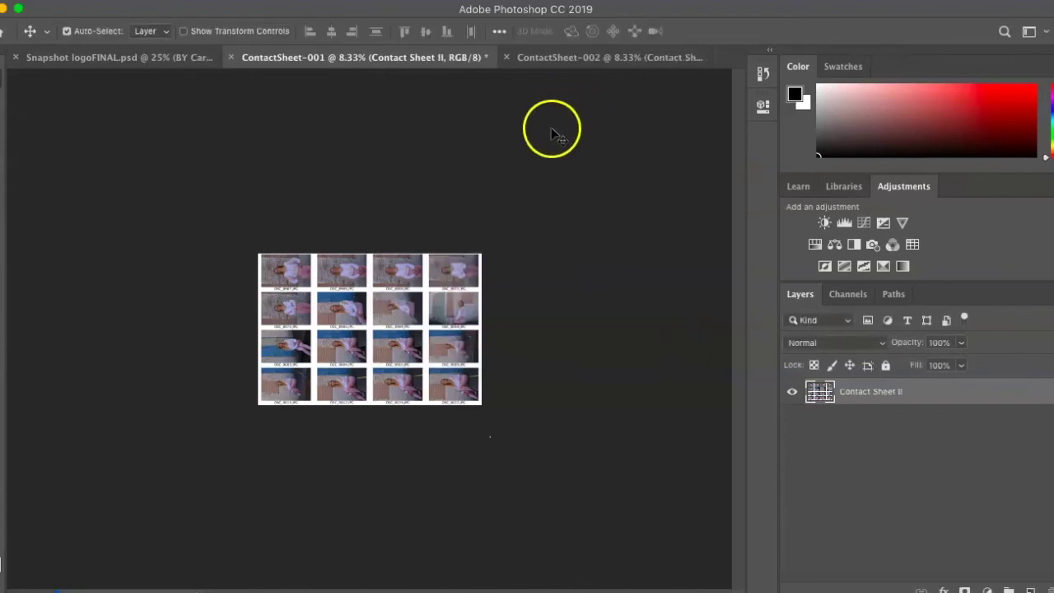
Step: Save ContactSheet-002 to the Desktop as a quality 12 JPEG, named with the model's first name followed by "contact sheet 2"
click(560, 59)
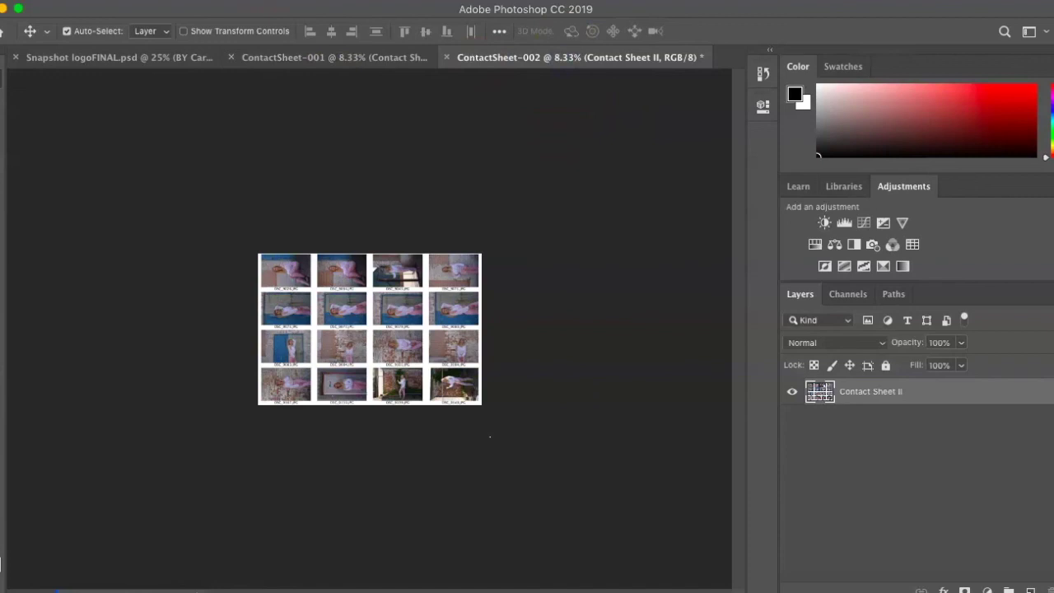
click(123, 0)
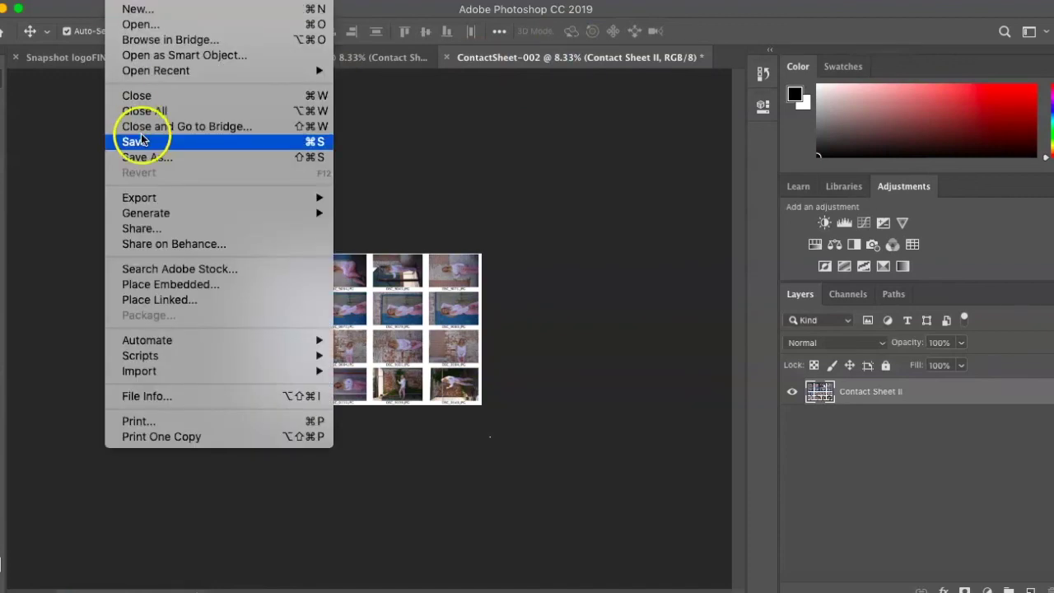
click(155, 159)
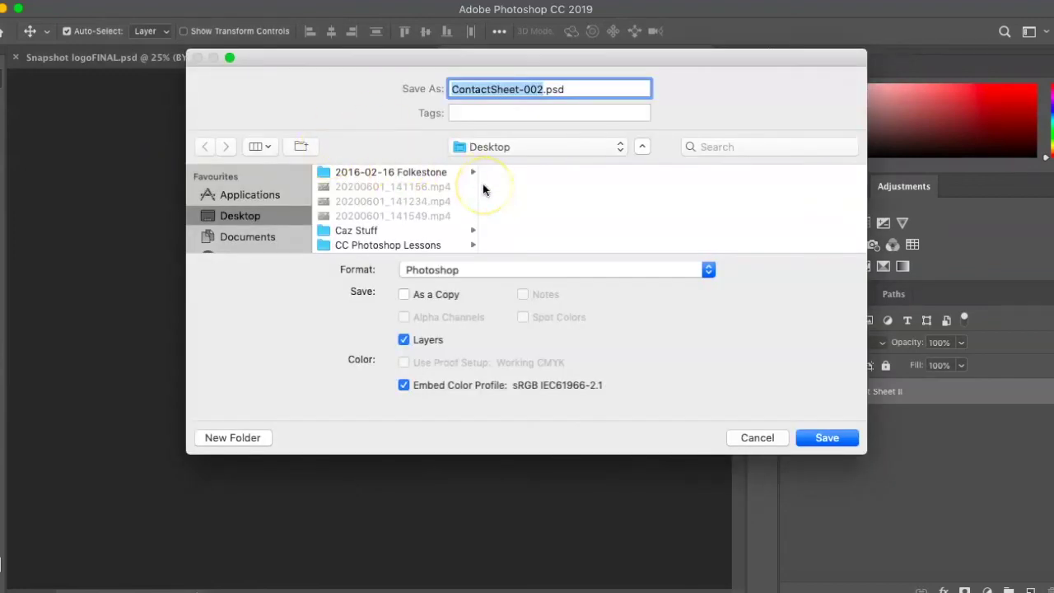
text(Katy co)
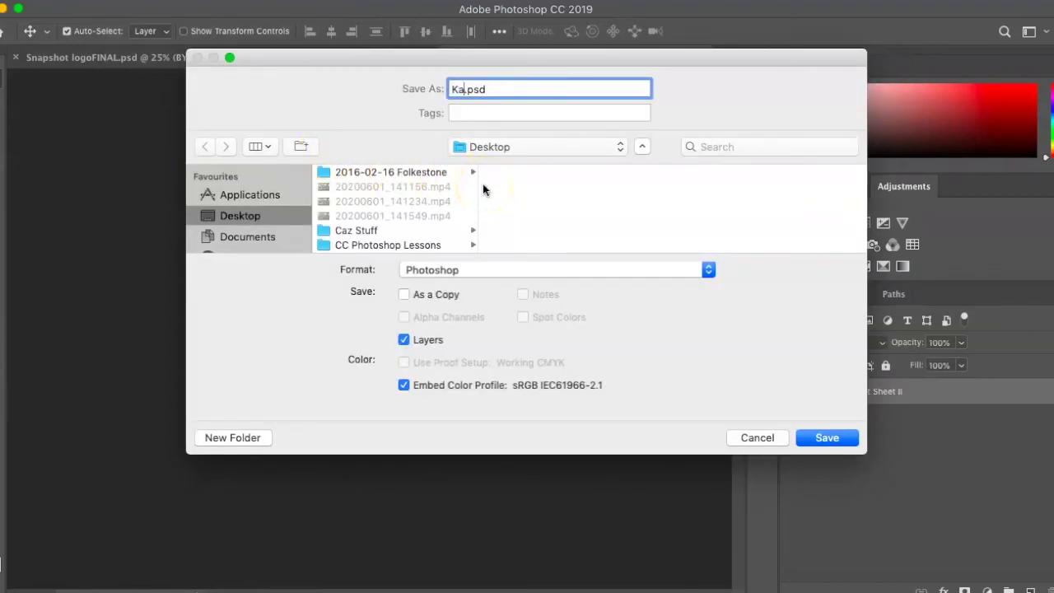
text(ntact sheet 2)
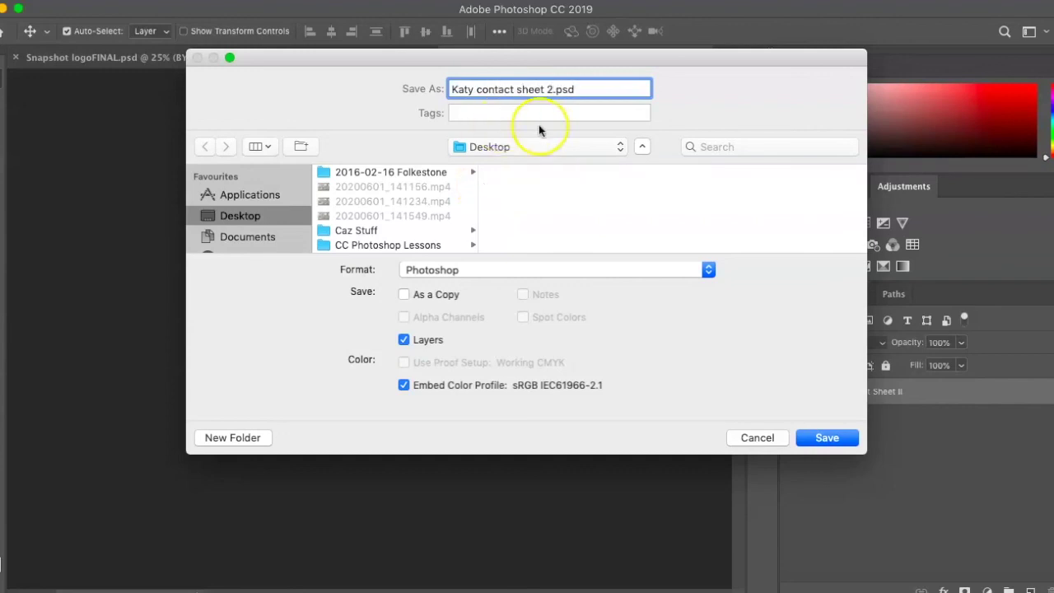
click(708, 270)
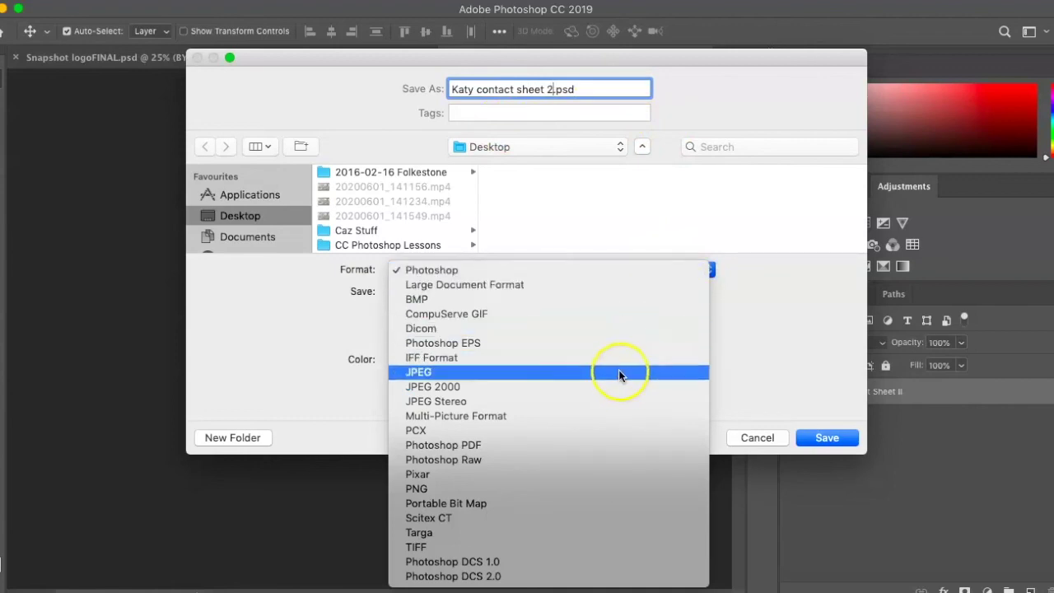
click(423, 372)
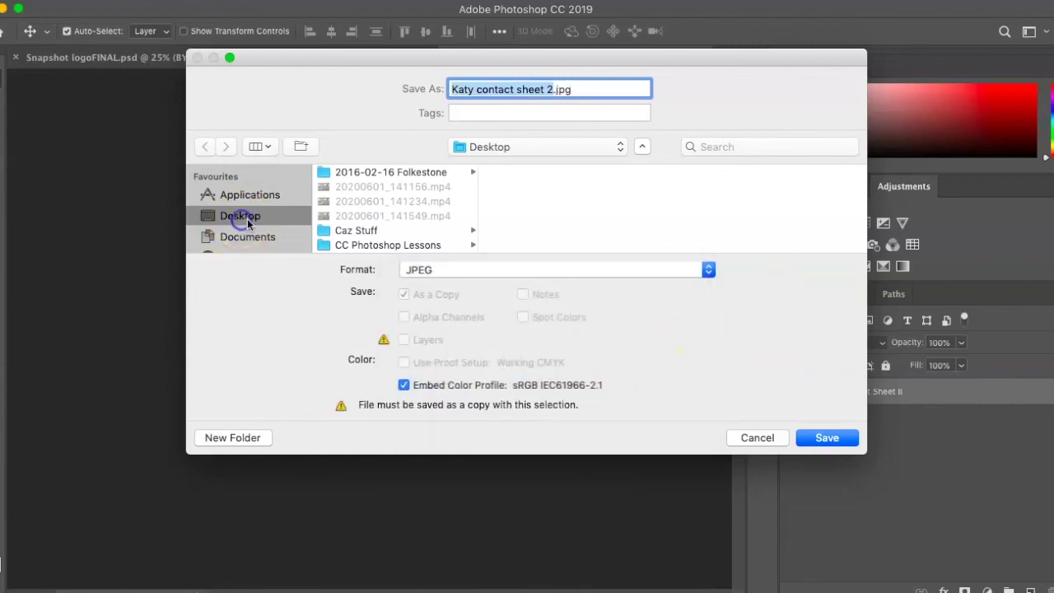
click(828, 439)
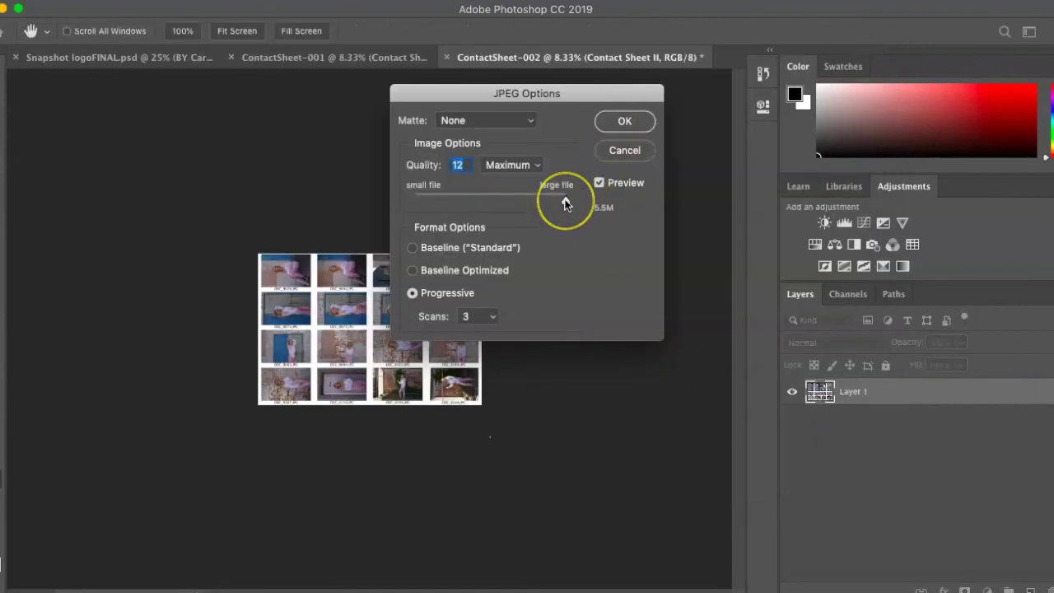
click(631, 122)
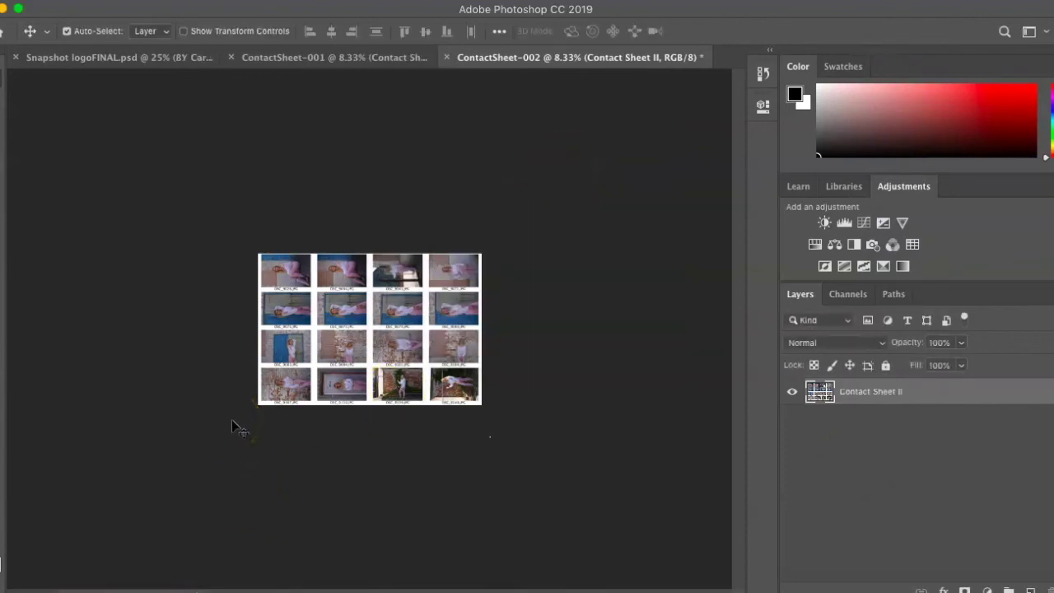
click(290, 395)
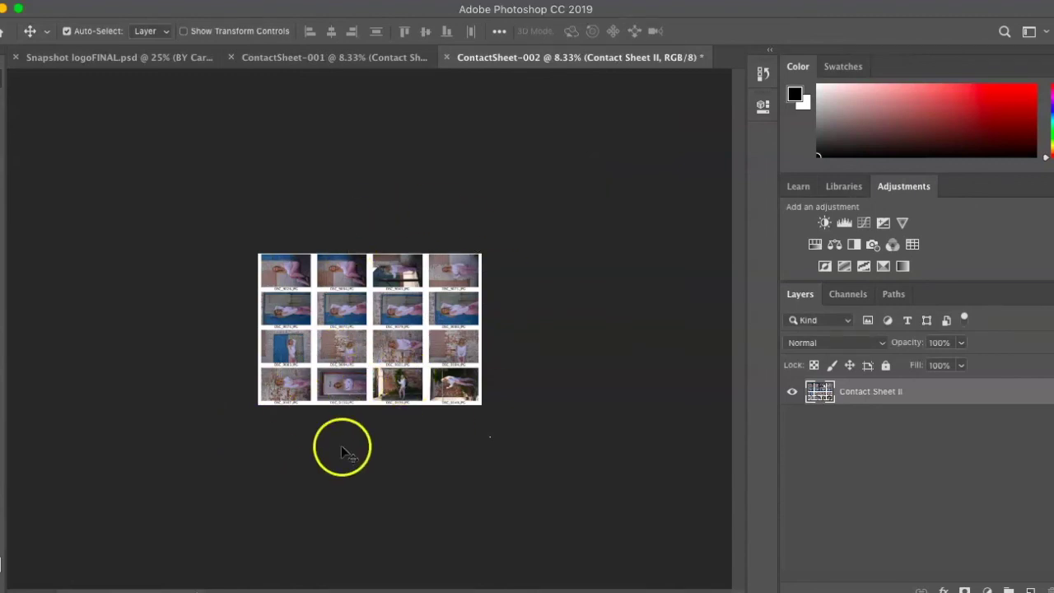